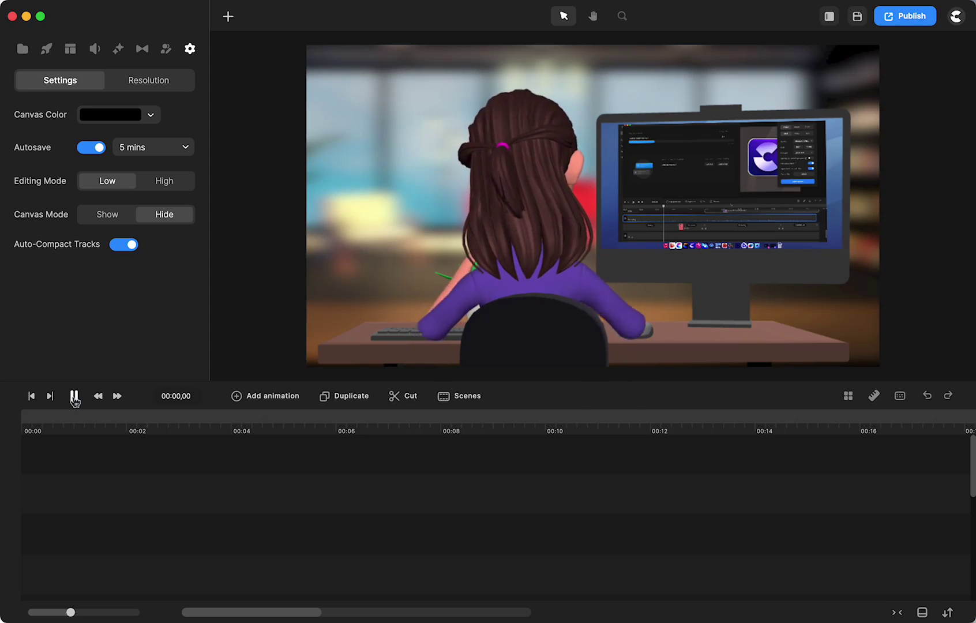
Step: Pause playback and move the playhead to about 00:39, where 'Close other apps / browser' appears
left_click(73, 396)
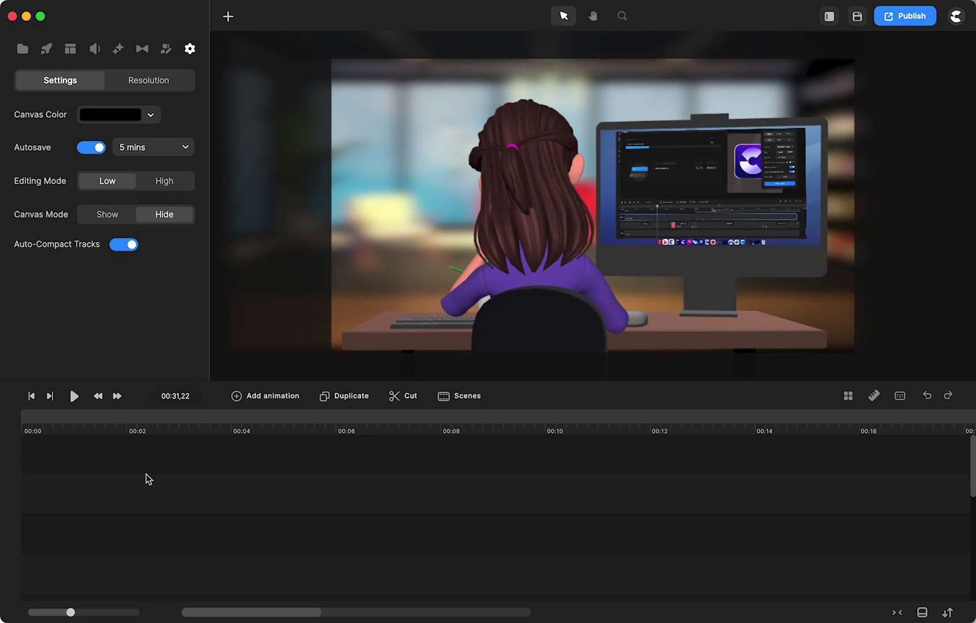
scroll(217, 474, "right", 10)
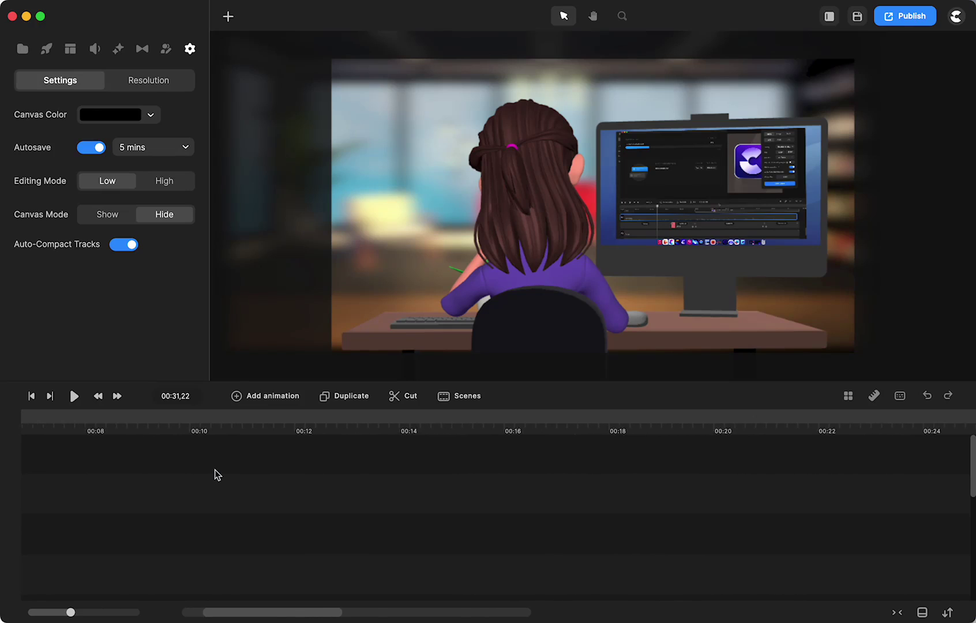
scroll(217, 474, "right", 8)
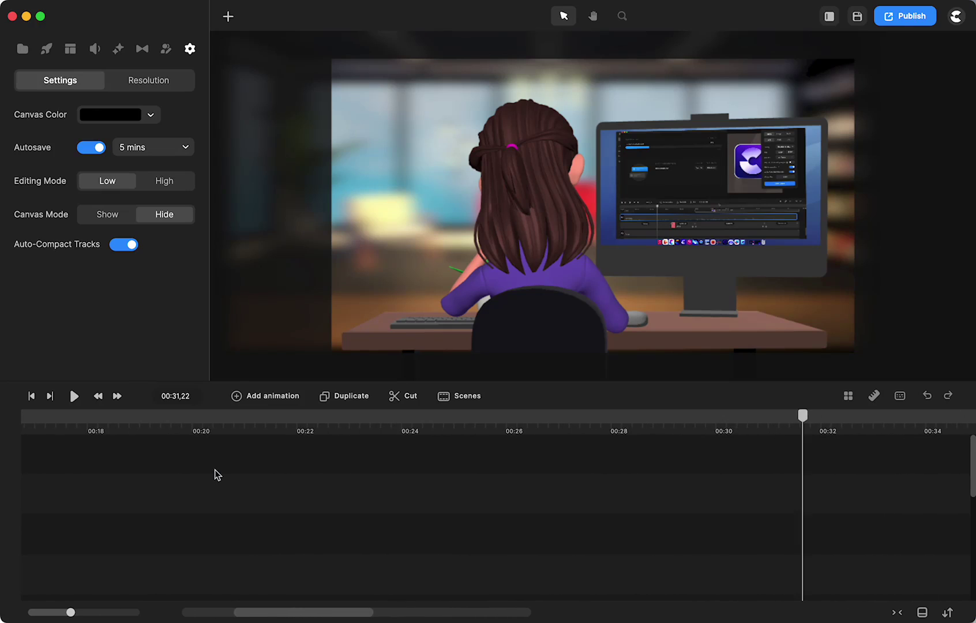
scroll(216, 475, "down", 2)
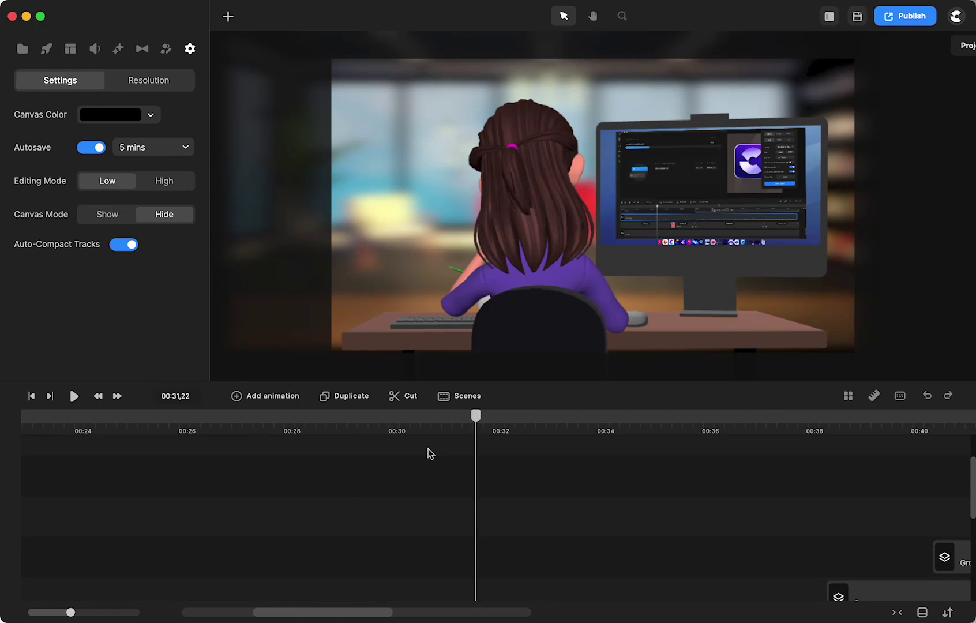
left_click_drag(475, 415, 894, 419)
scroll(607, 530, "right", 6)
scroll(607, 529, "down", 2)
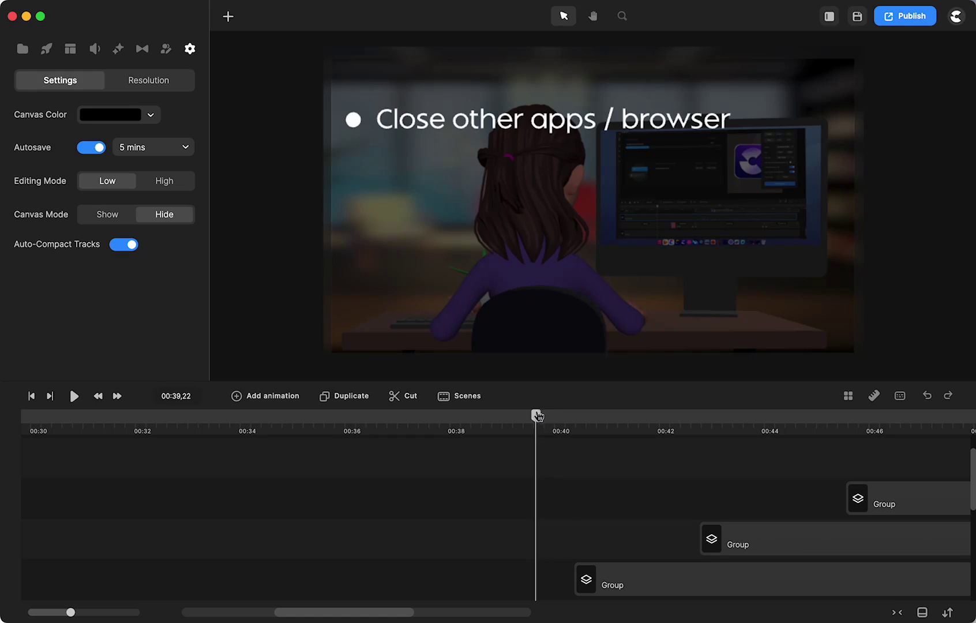
Step: Scrub from 00:39 to 00:47,04 until the fourth bullet, 'Animation apps need RAM', shows
left_click(536, 416)
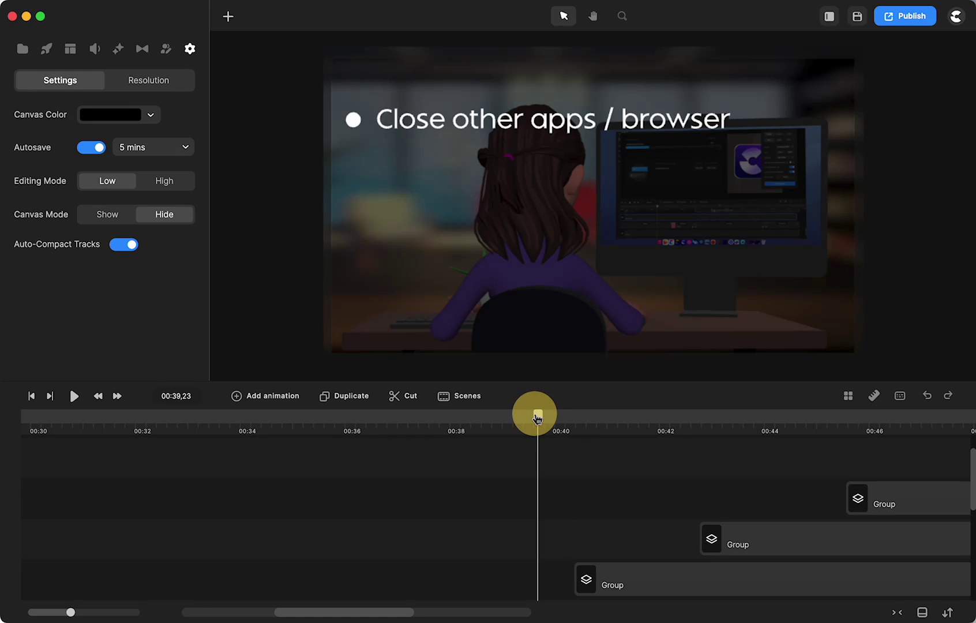
left_click_drag(535, 415, 637, 424)
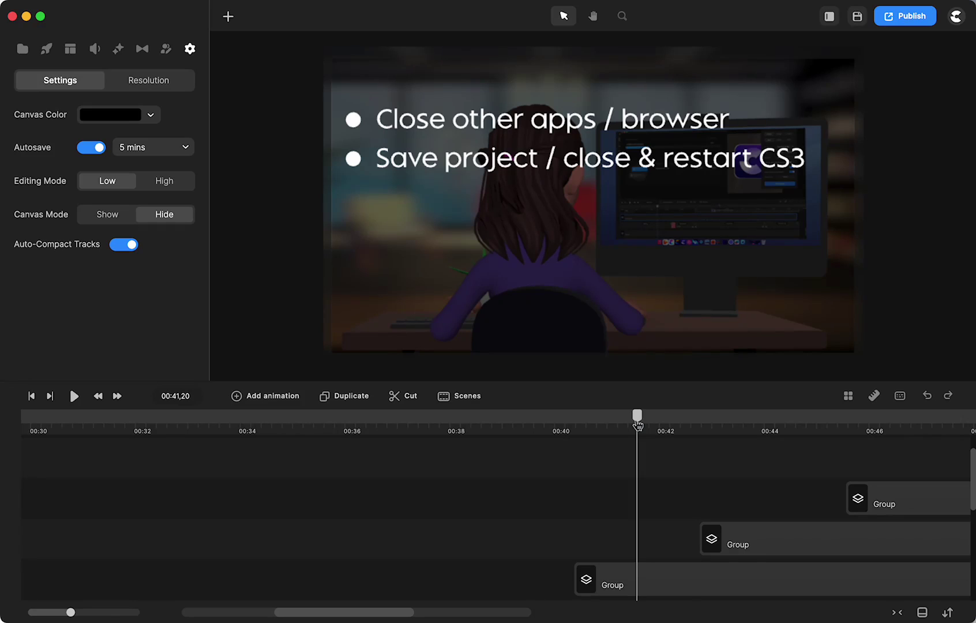
left_click_drag(637, 424, 769, 420)
scroll(541, 527, "right", 10)
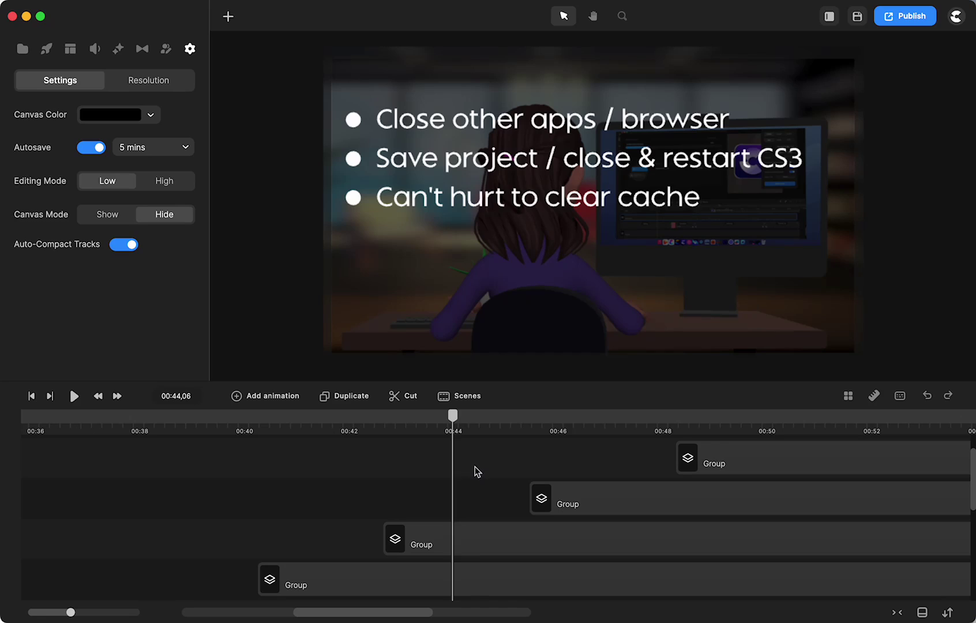
left_click(454, 424)
left_click_drag(455, 424, 609, 436)
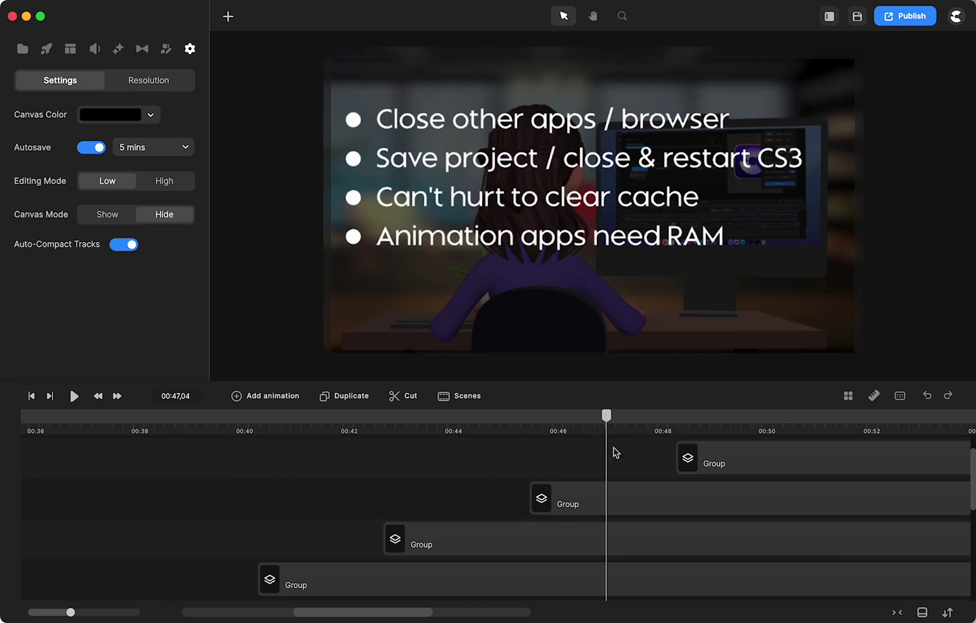
Step: Select the second-row Group clip to show the 'Animation apps need RAM' bullet's white circle and text settings
left_click(579, 506)
left_click(572, 506)
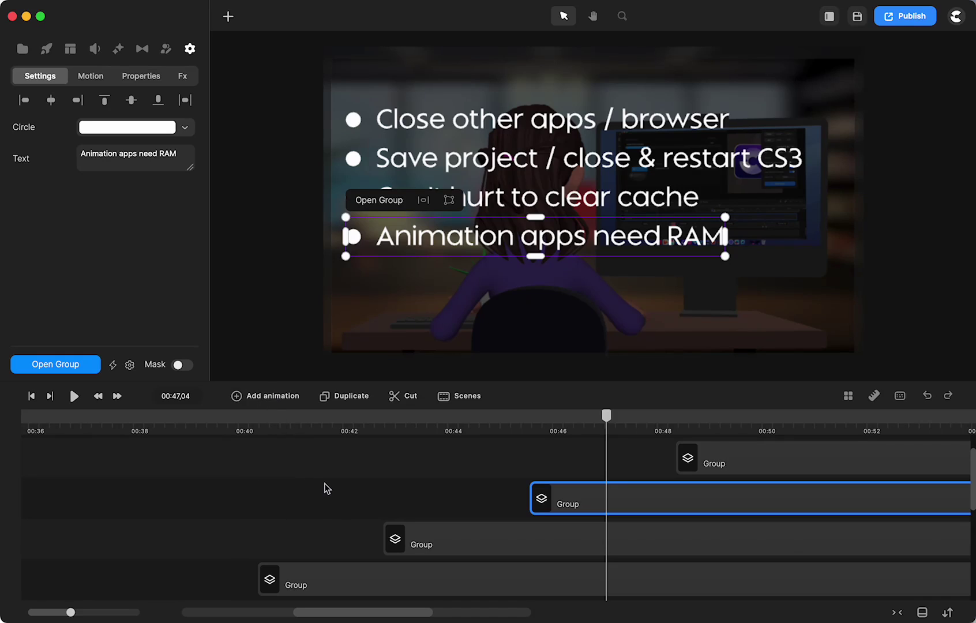
scroll(327, 488, "right", 10)
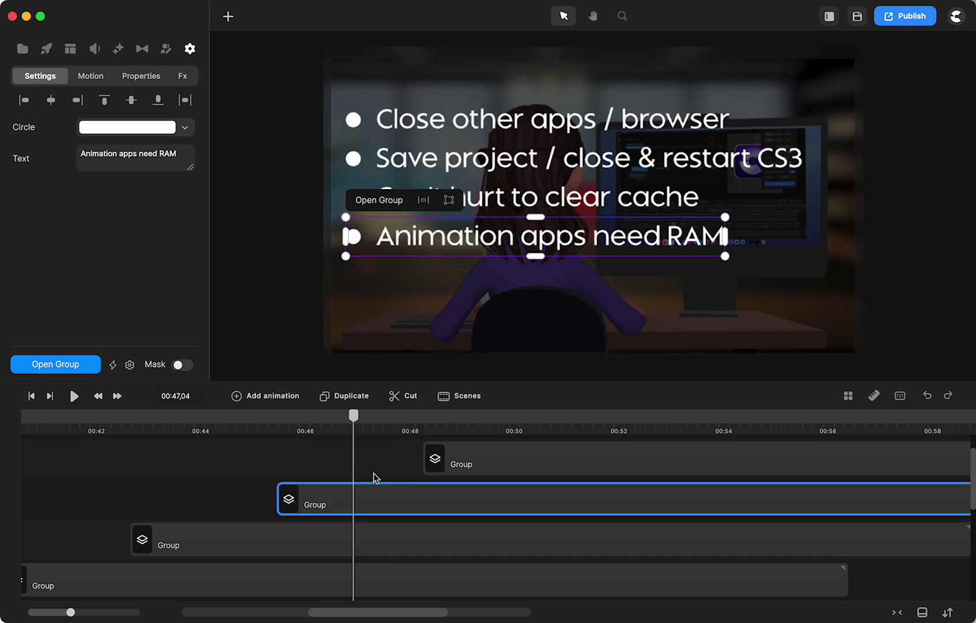
Step: Scrub forward from 00:47 to reveal the fifth bullet, 'Contact Support / share project file', then deselect the group
left_click(373, 423)
left_click_drag(374, 424, 499, 438)
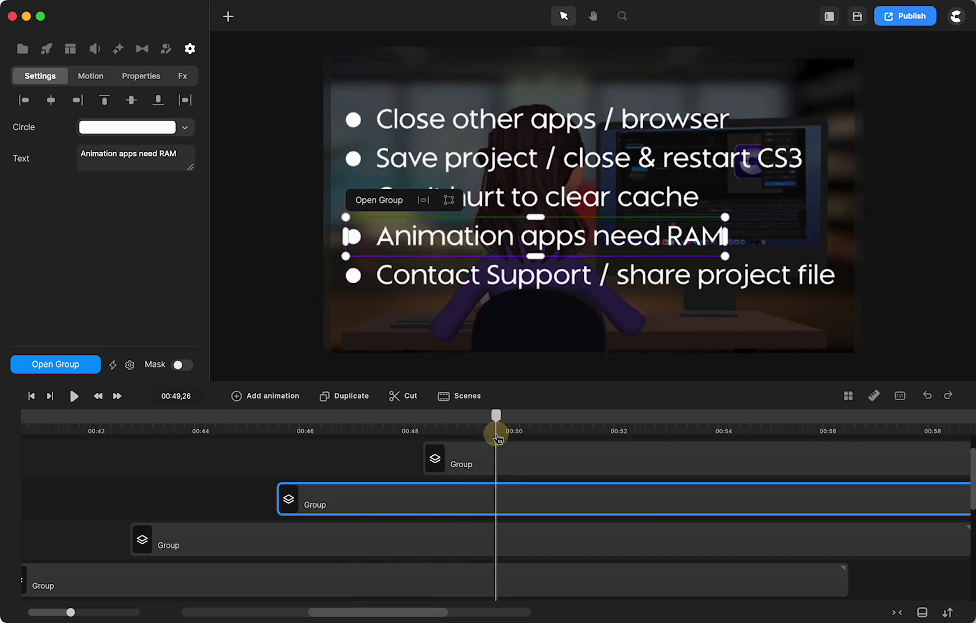
left_click(356, 465)
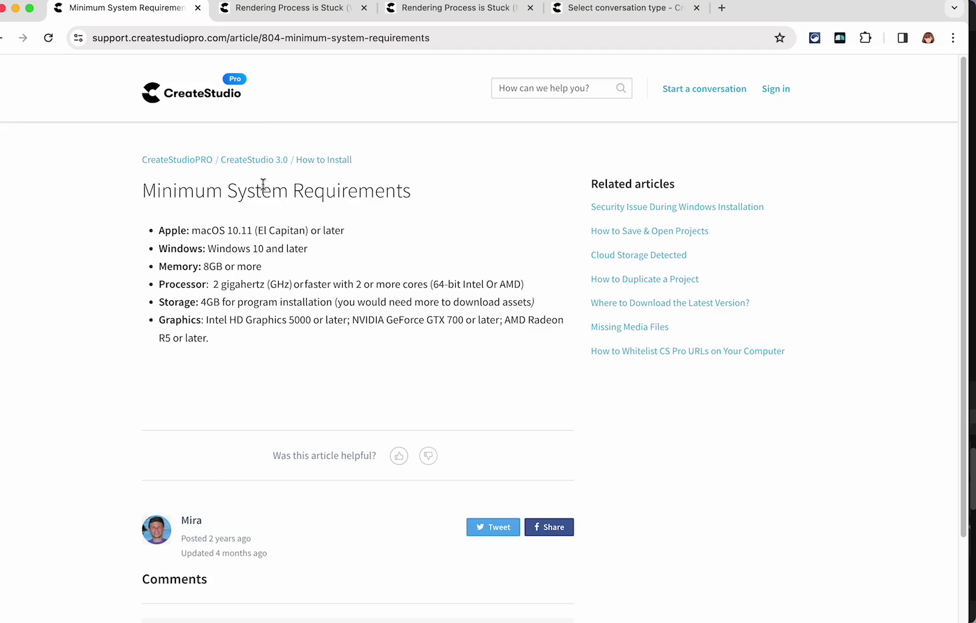
Step: Reread the Rendering Process is Stuck (Windows OS) article from top to bottom and back
left_click(312, 13)
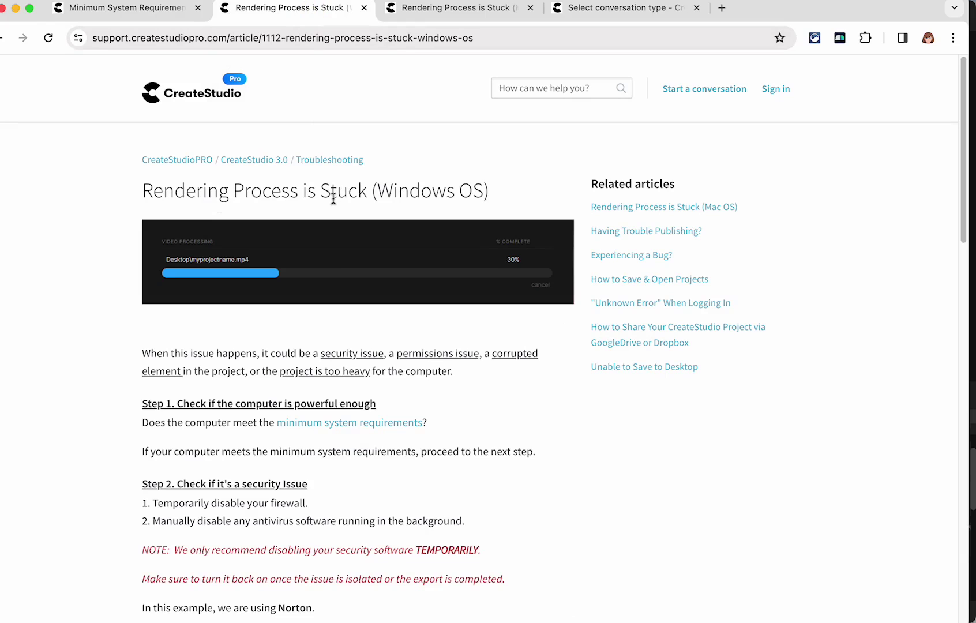
scroll(427, 202, "down", 5)
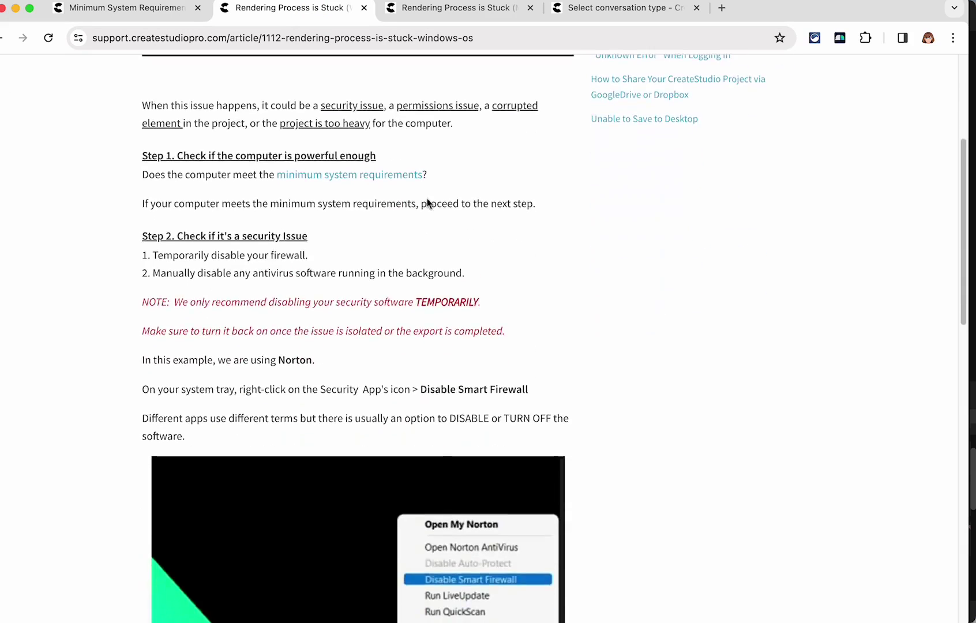
scroll(427, 202, "down", 10)
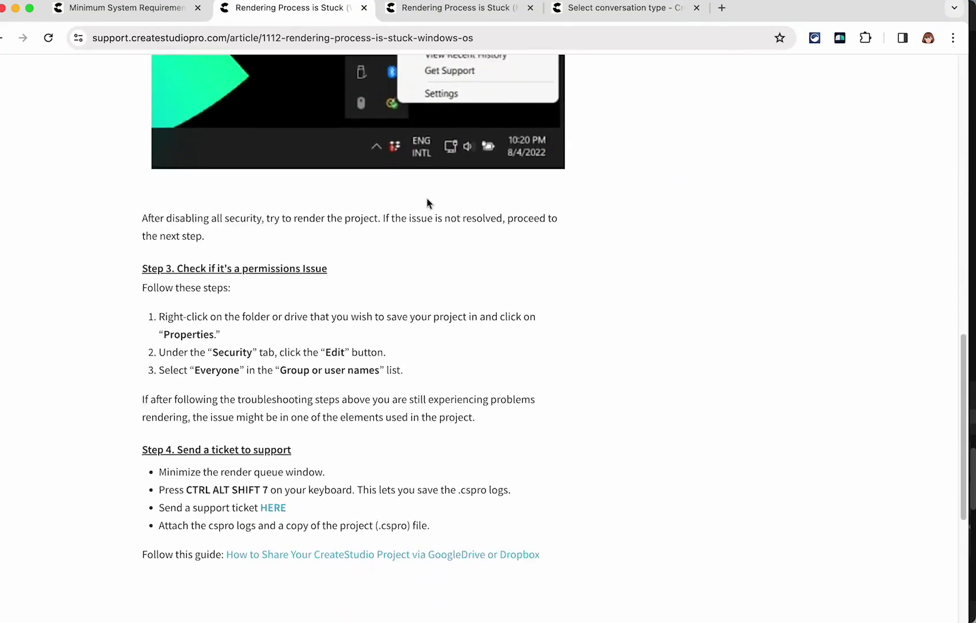
scroll(428, 200, "down", 3)
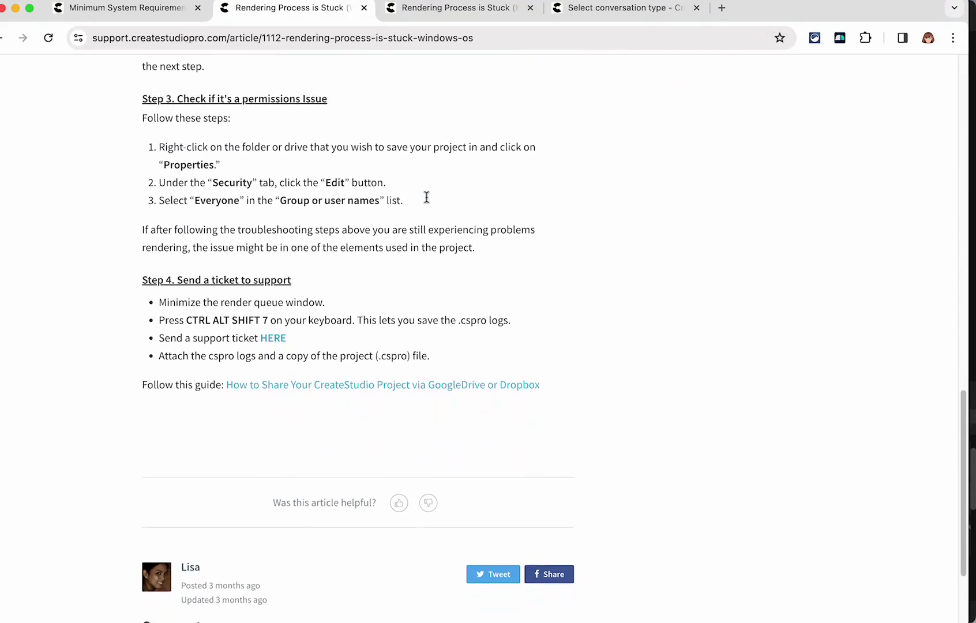
scroll(427, 198, "down", 1)
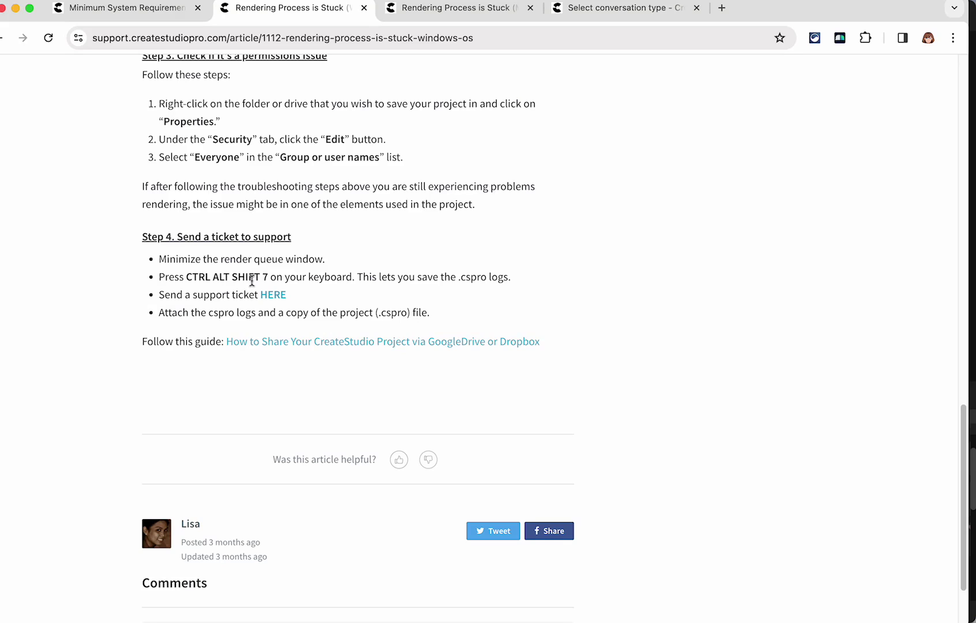
scroll(252, 281, "up", 15)
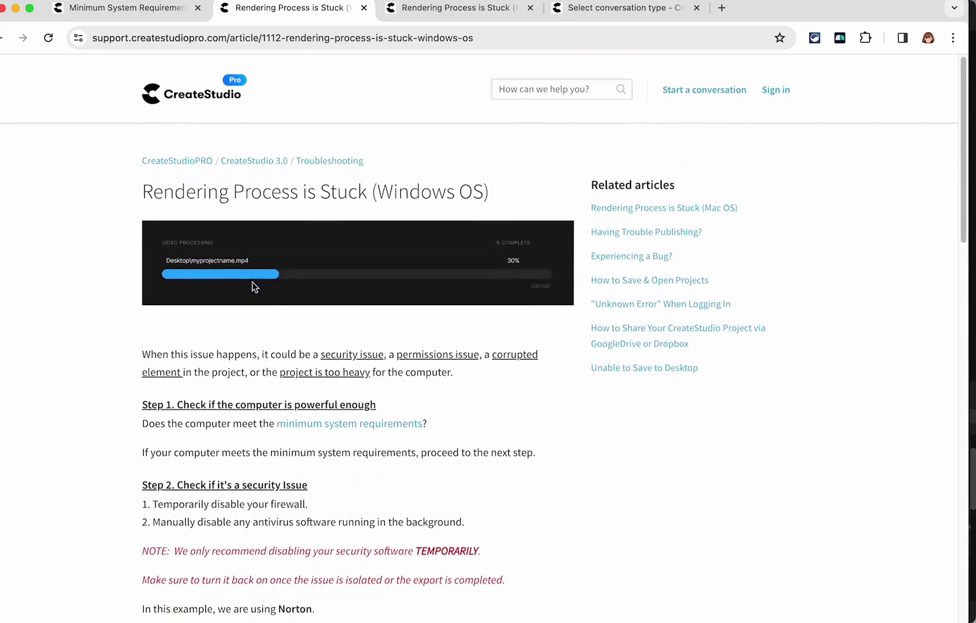
Step: View the Rendering Process is Stuck (Mac OS) article with its Step 2 on sending a support ticket
left_click(444, 15)
scroll(380, 247, "down", 3)
scroll(380, 246, "up", 3)
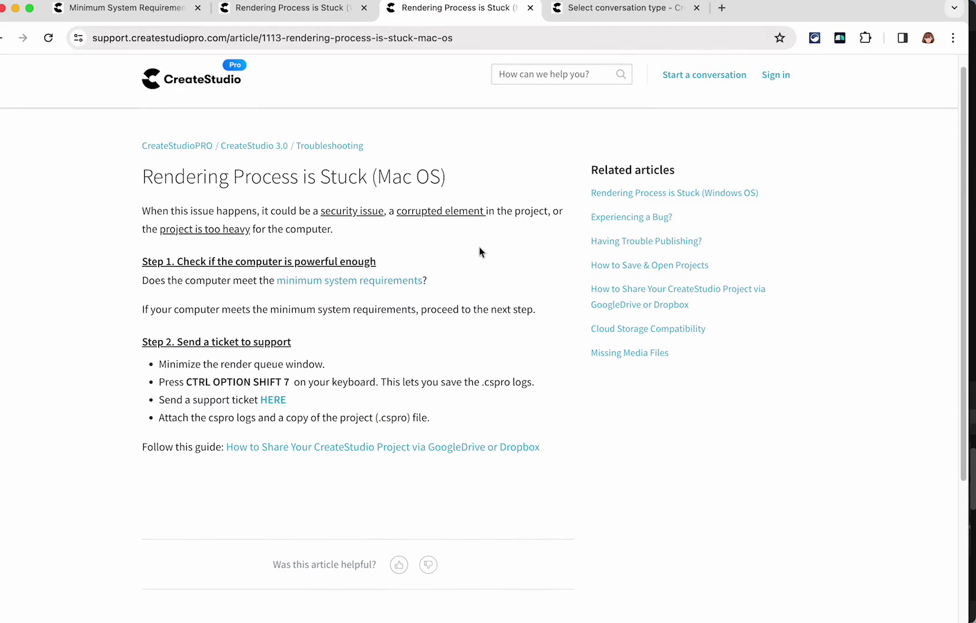
Step: Preview the Technical support message form, then return to the 'What kind of help do you need?' page
left_click(609, 9)
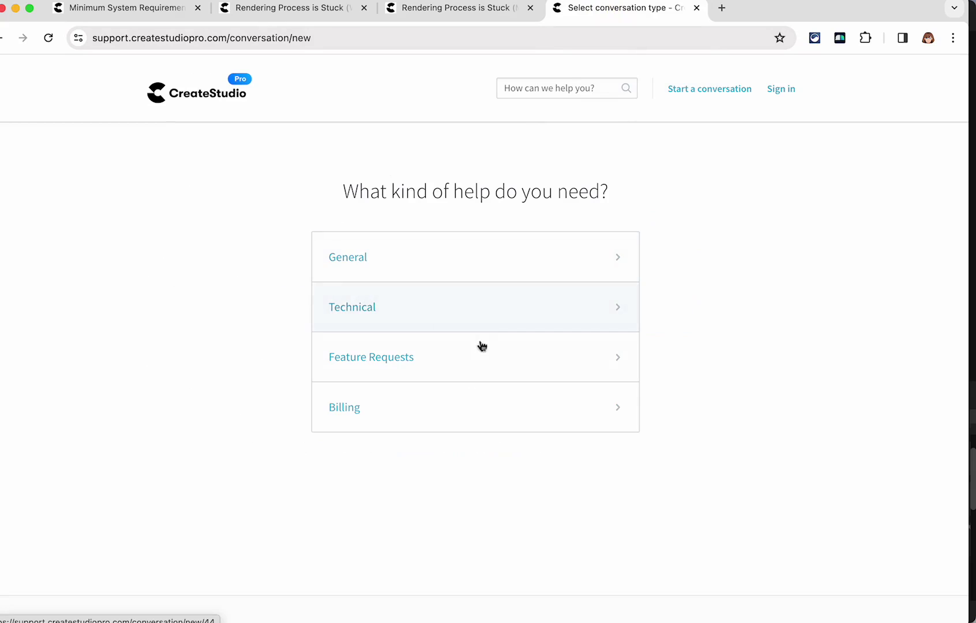
left_click(357, 312)
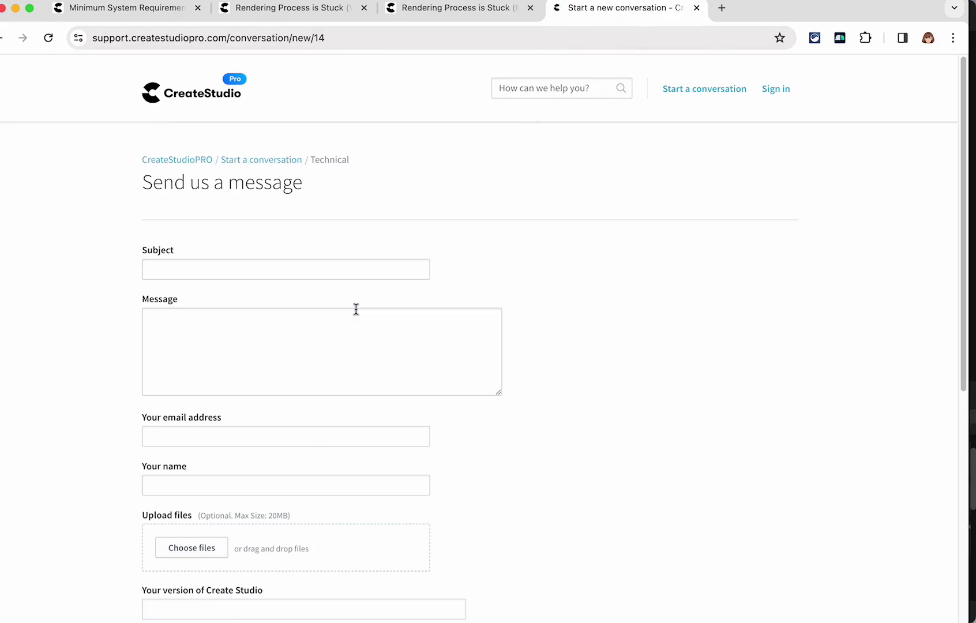
scroll(356, 246, "down", 7)
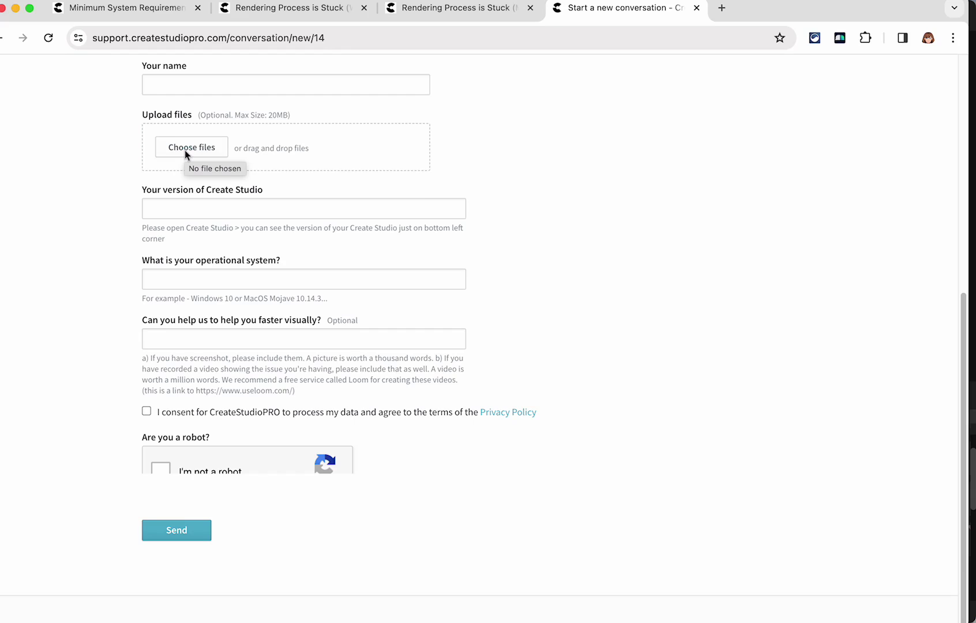
scroll(184, 150, "up", 10)
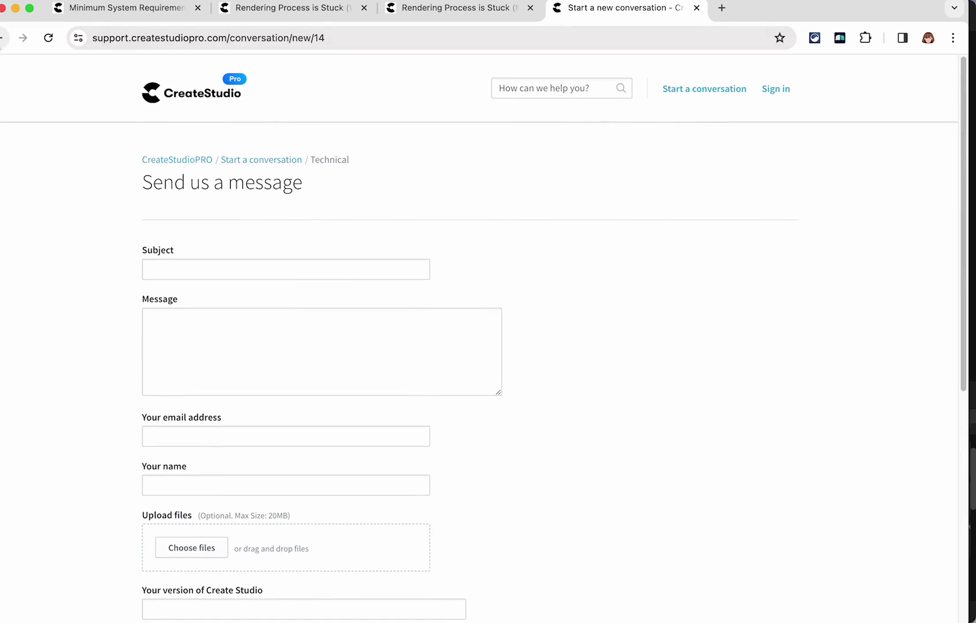
left_click(3, 38)
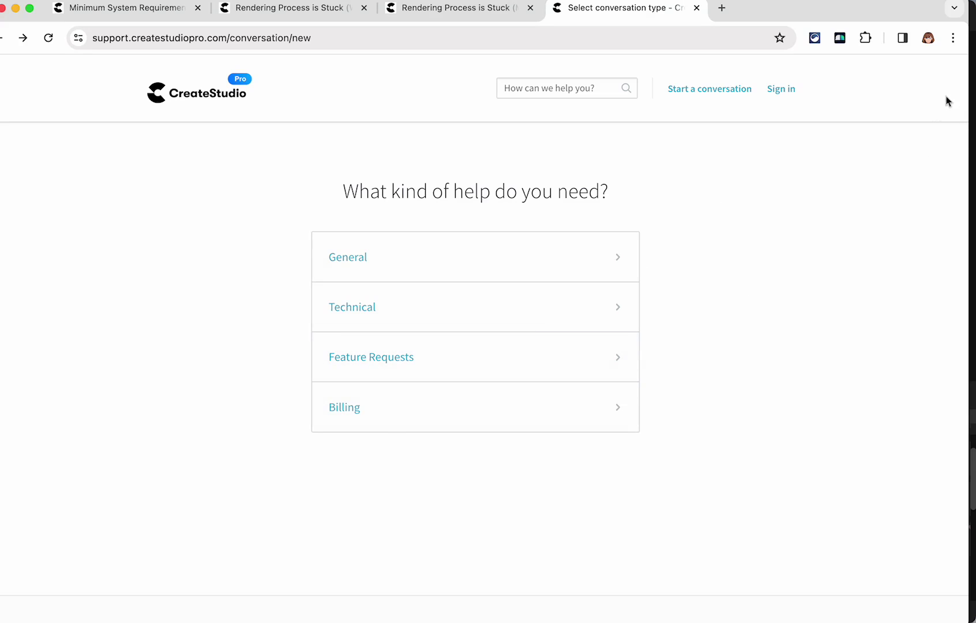
Step: Back in CreateStudio, move to about 00:50 and add the sixth bullet 'Rendering Engine/HW Acceleration'
key("super+Tab")
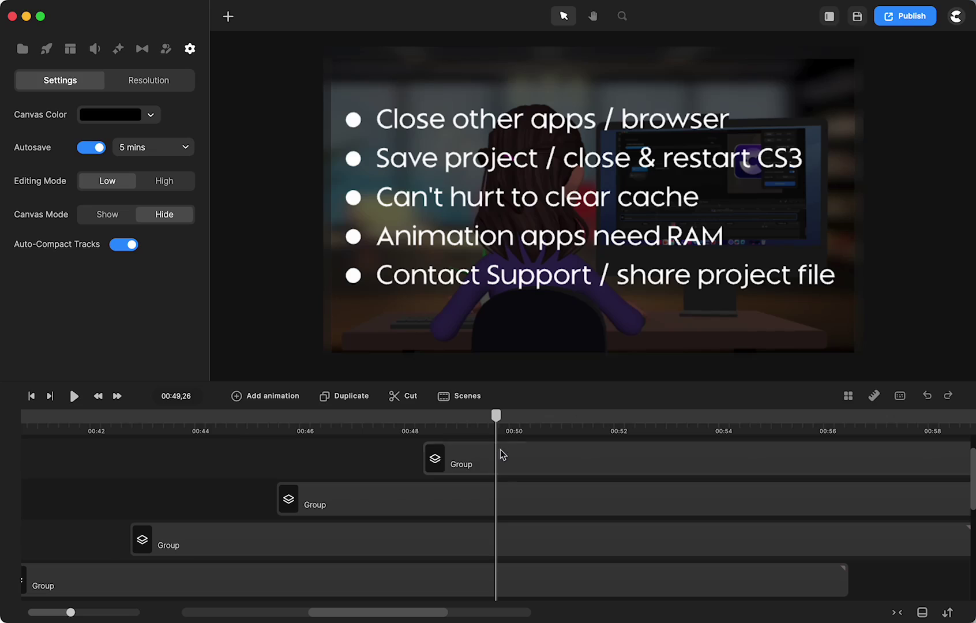
left_click_drag(494, 423, 530, 434)
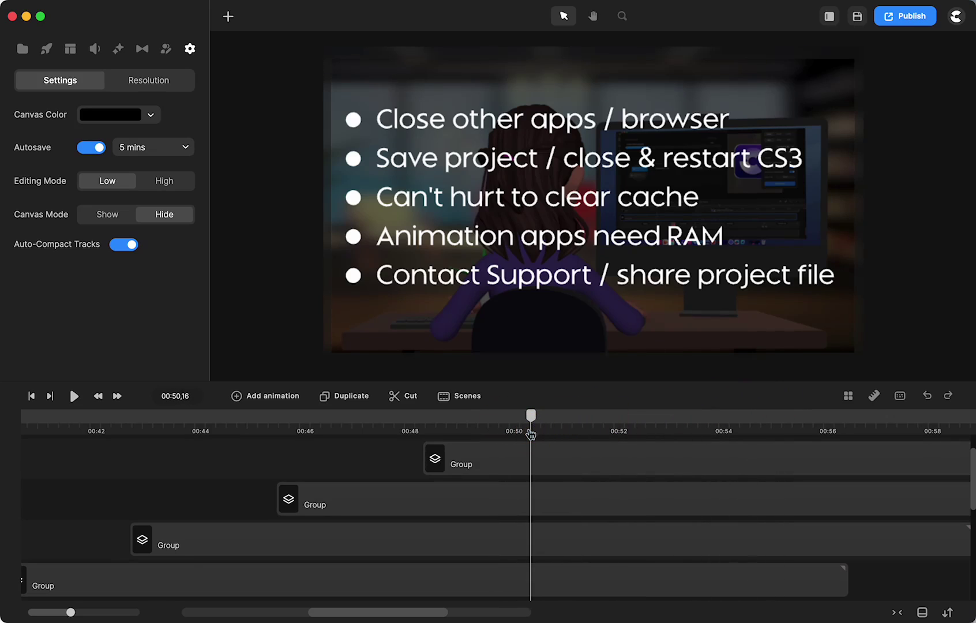
left_click(515, 455)
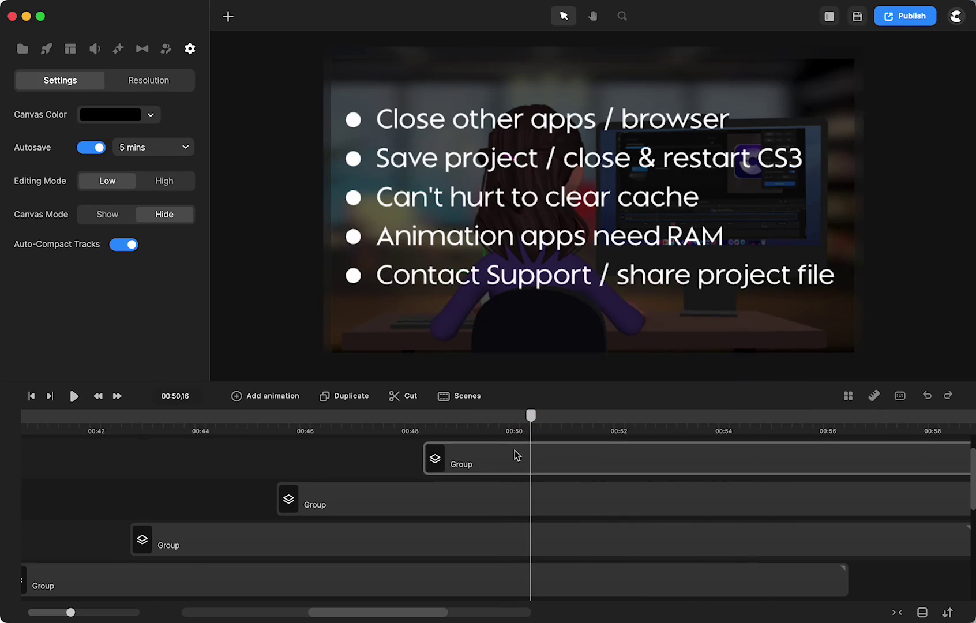
left_click(501, 184)
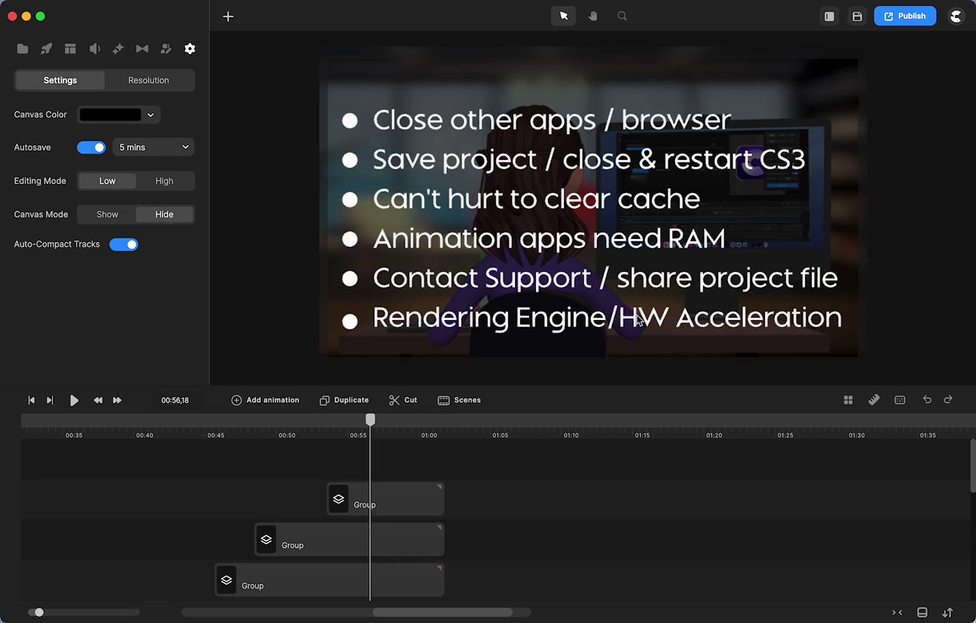
left_click(903, 23)
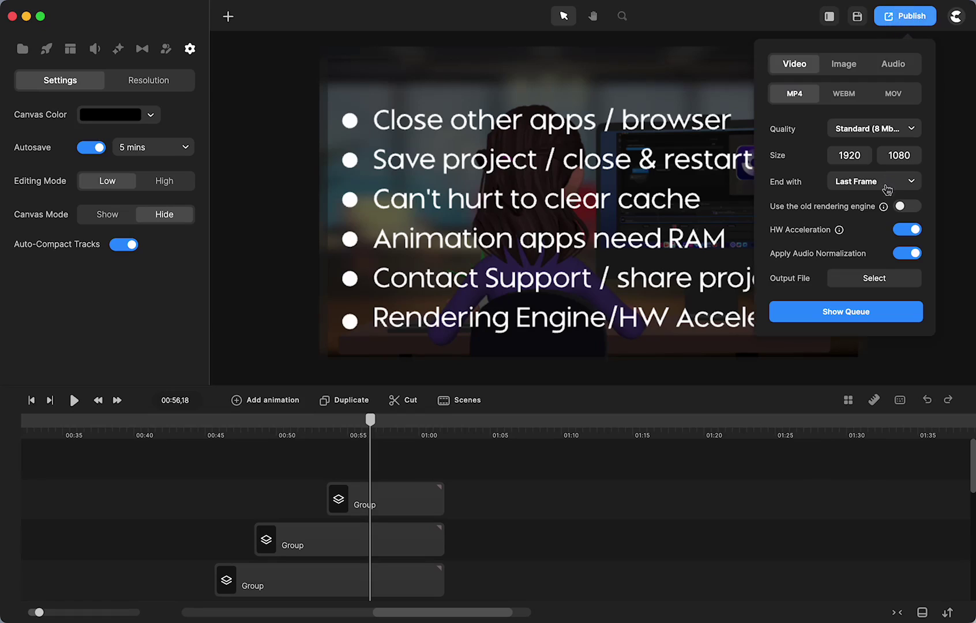
mouse_move(884, 209)
left_click(905, 209)
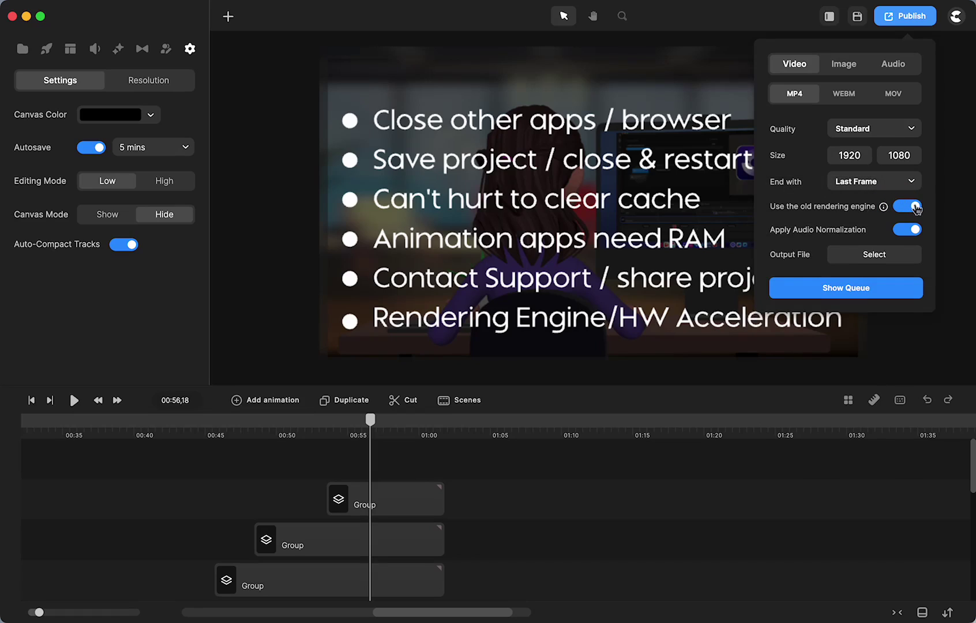
left_click(916, 209)
mouse_move(885, 210)
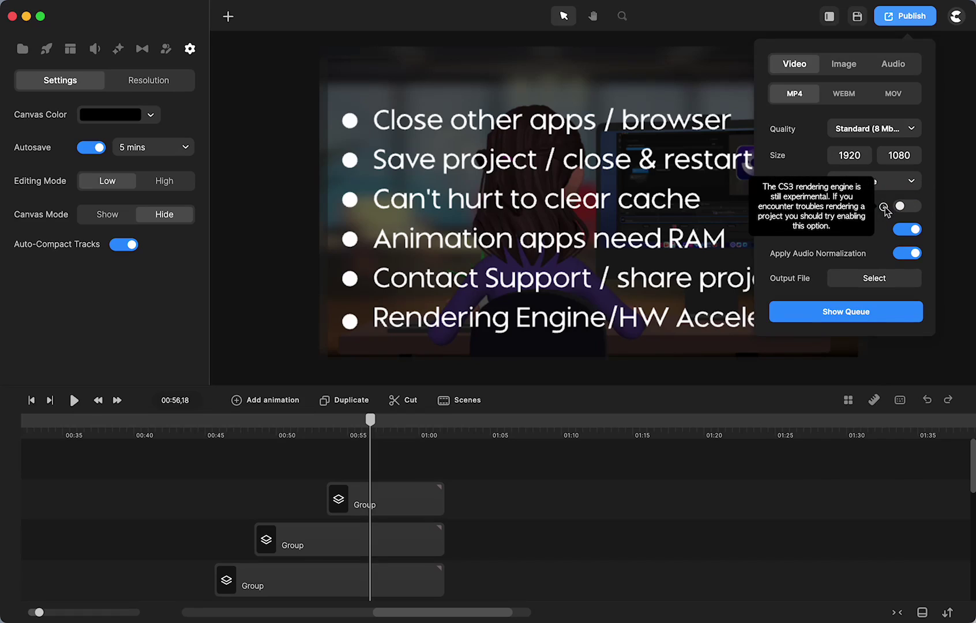
mouse_move(841, 233)
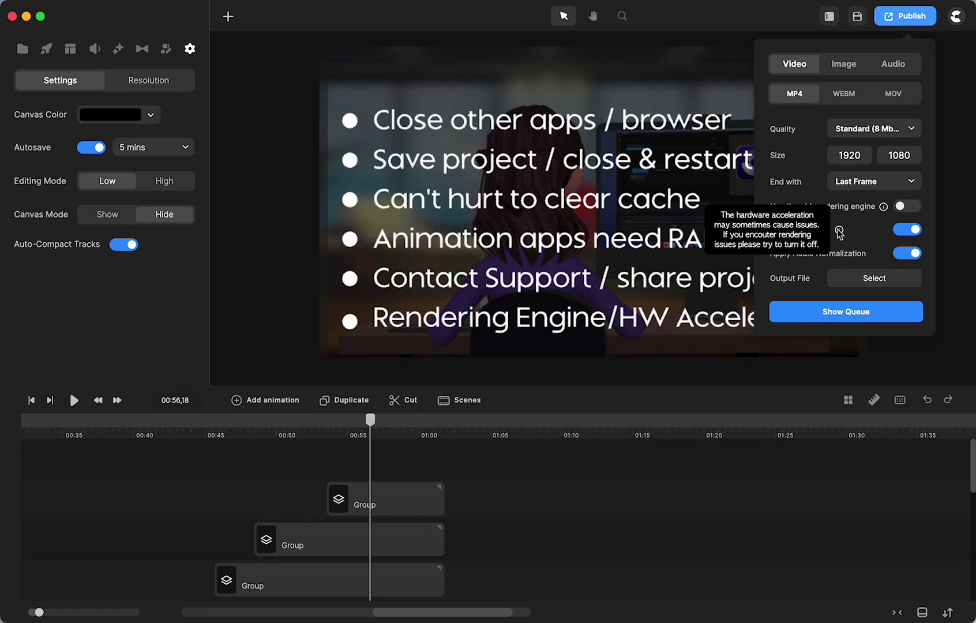
left_click(917, 230)
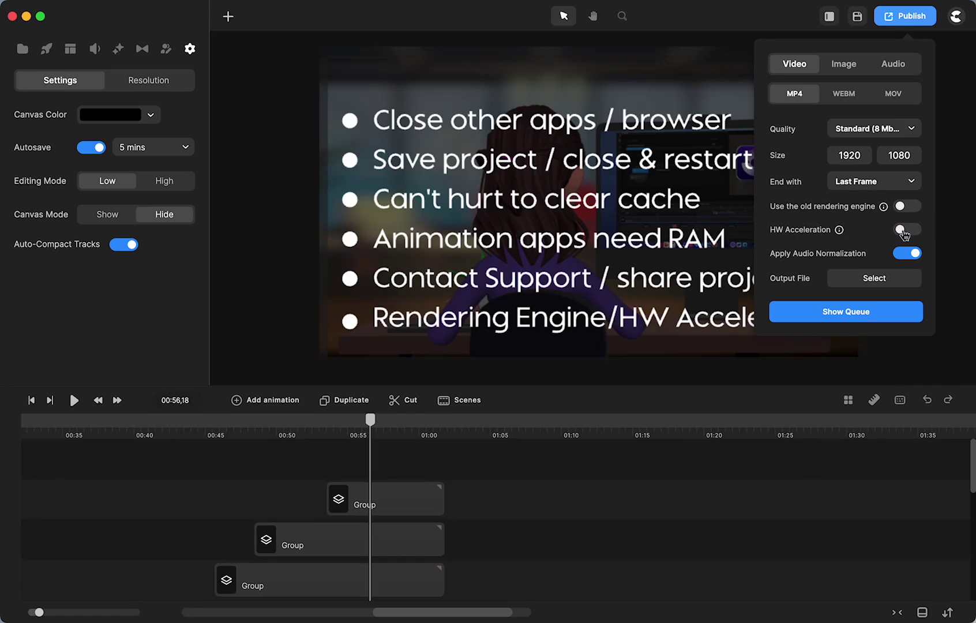
left_click(915, 230)
left_click(671, 353)
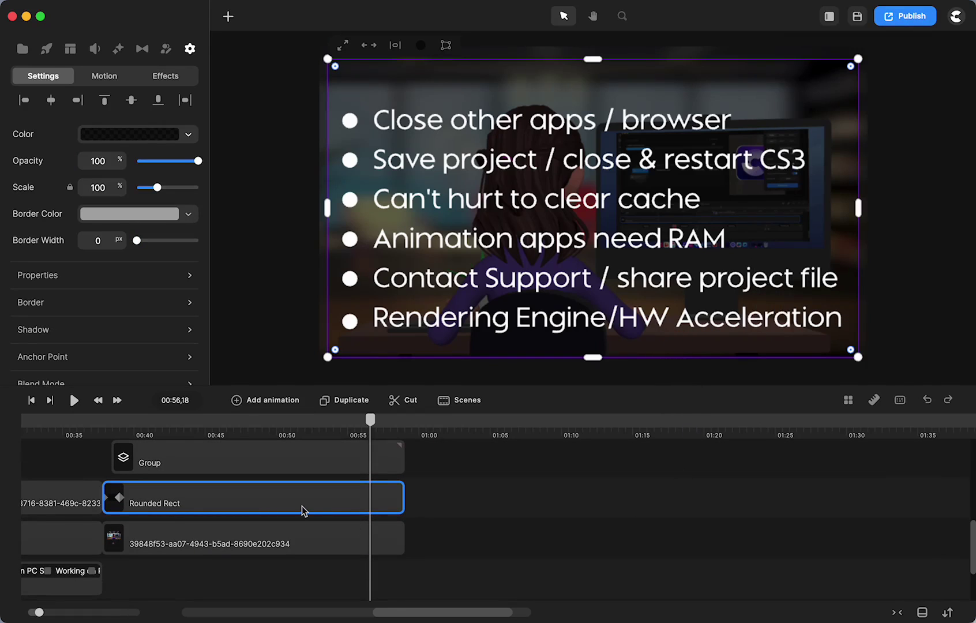
scroll(302, 510, "up", 3)
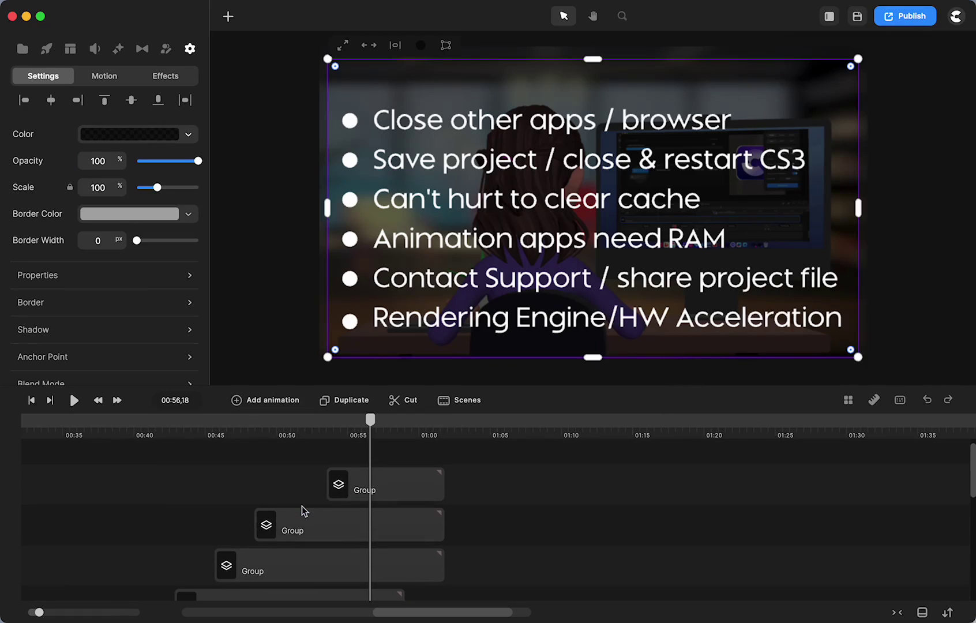